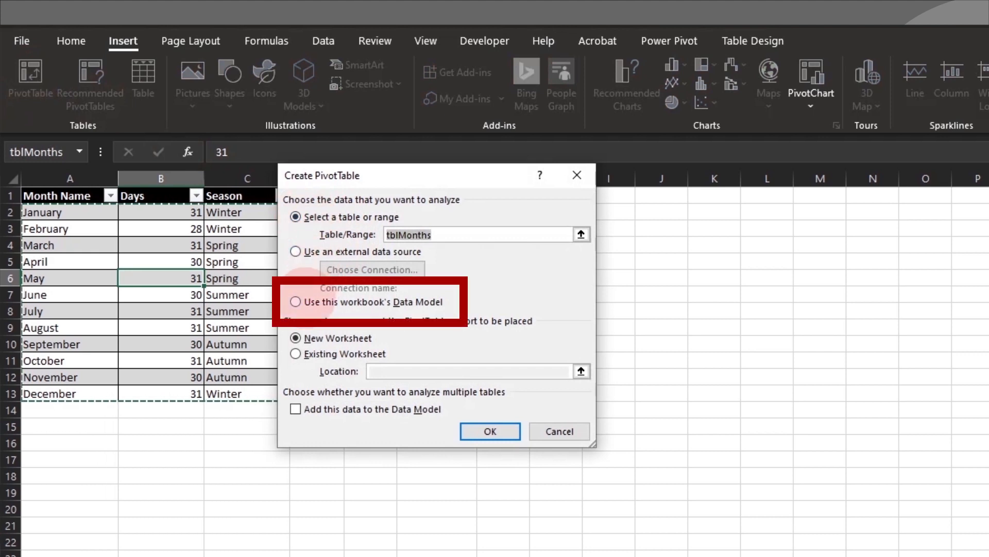
- Create a blank PivotTable on a new worksheet from the workbook's Data Model
left_click(295, 301)
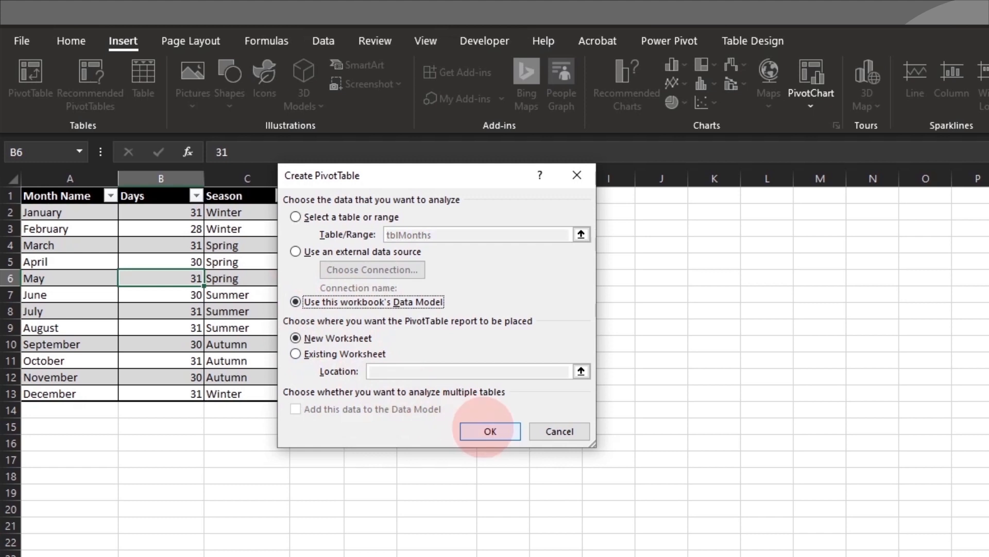
left_click(490, 431)
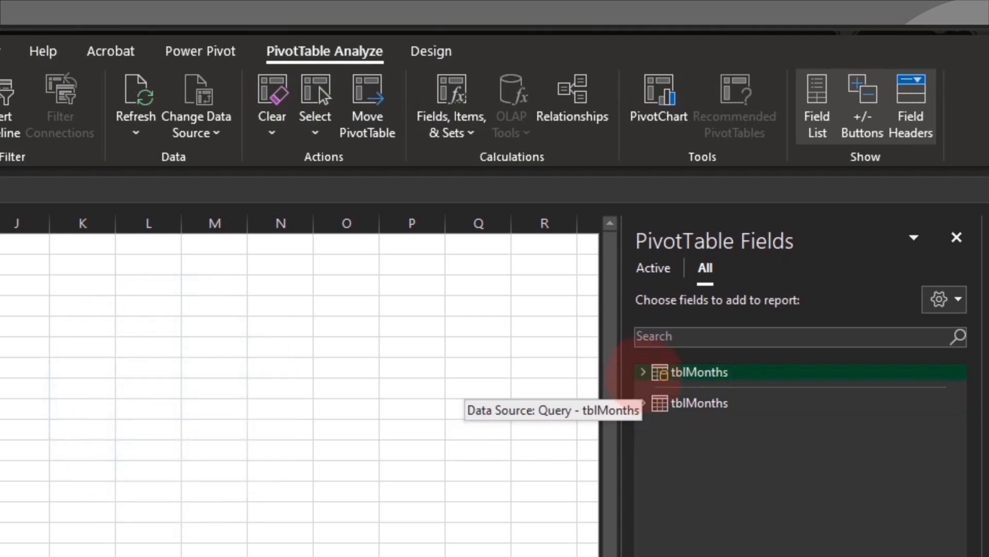
- Expand tblMonths and place Days in Values and Season in Rows
left_click(642, 372)
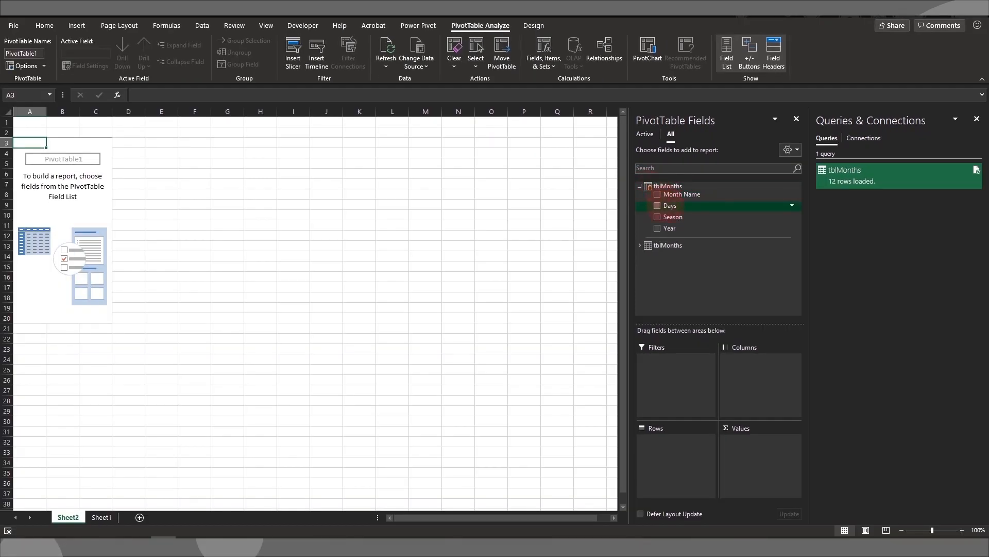
left_click_drag(667, 205, 767, 459)
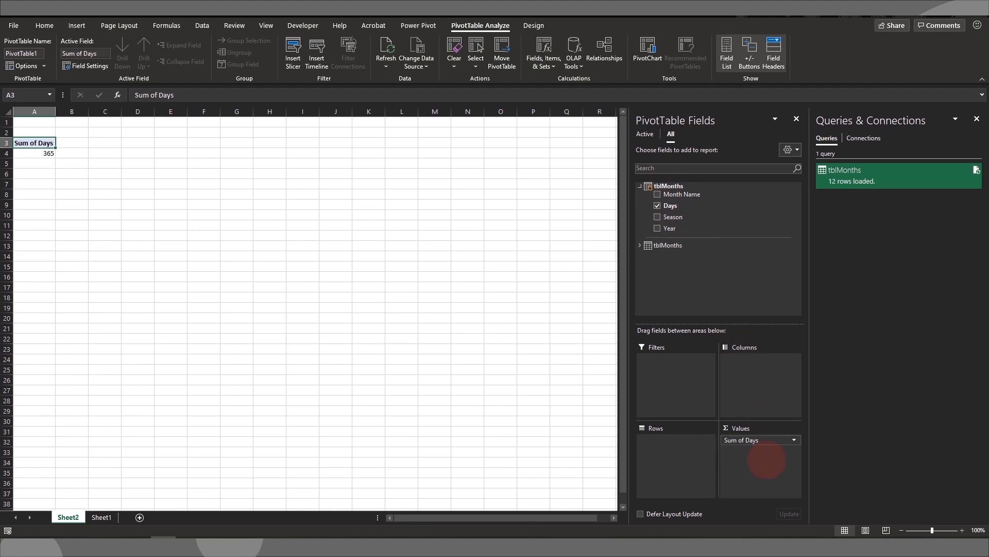
left_click_drag(701, 219, 677, 448)
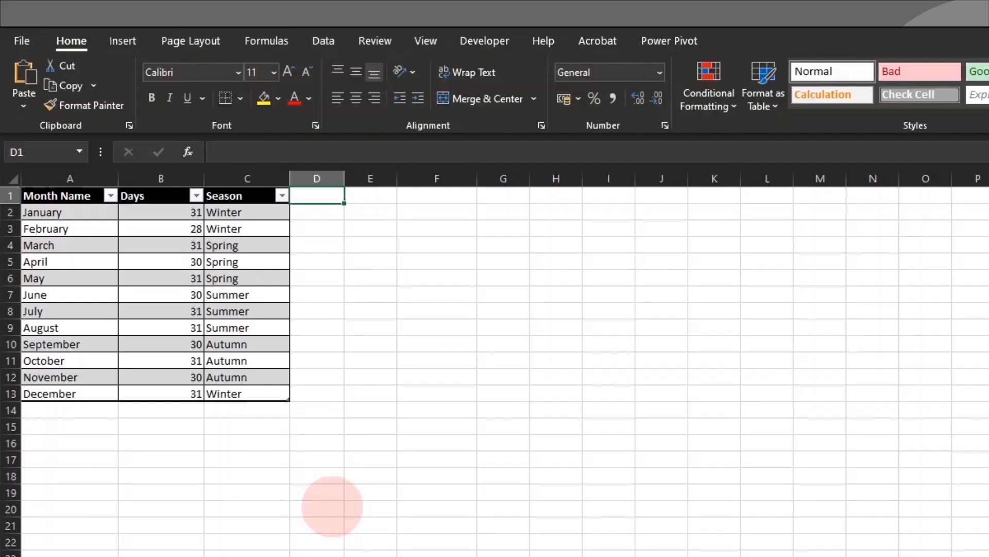
- Add a 'Temp (*C)' header and enter January–June temperatures -6, 0, 3, 12, 18, 21
type("Temp ")
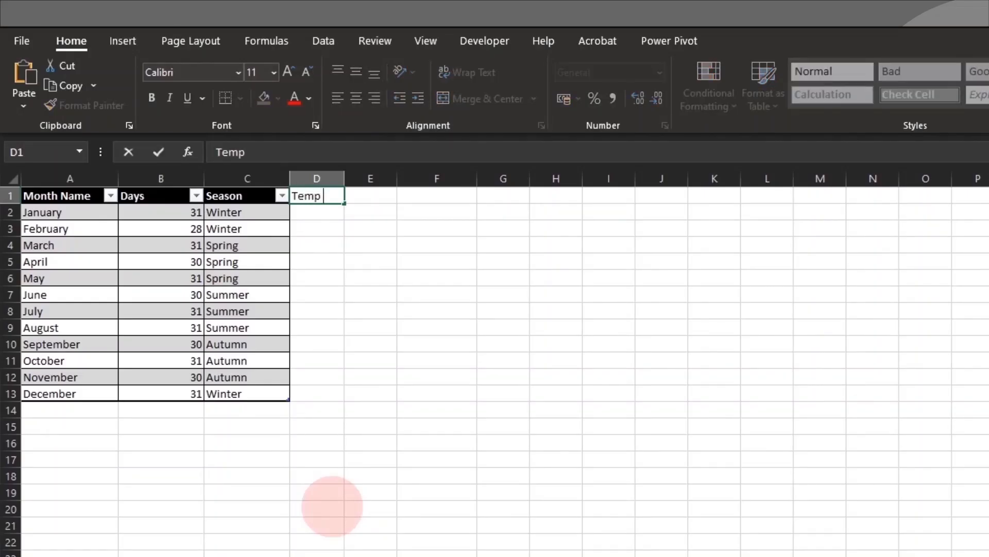
type("(*C)")
key("Return")
type("-6")
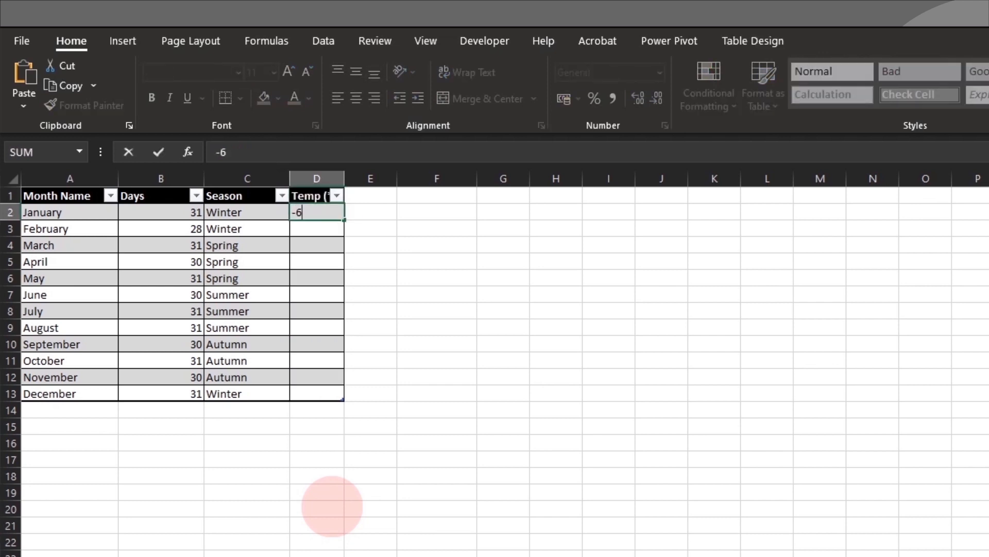
key("Return")
type("0")
key("Return")
type("3")
key("Return")
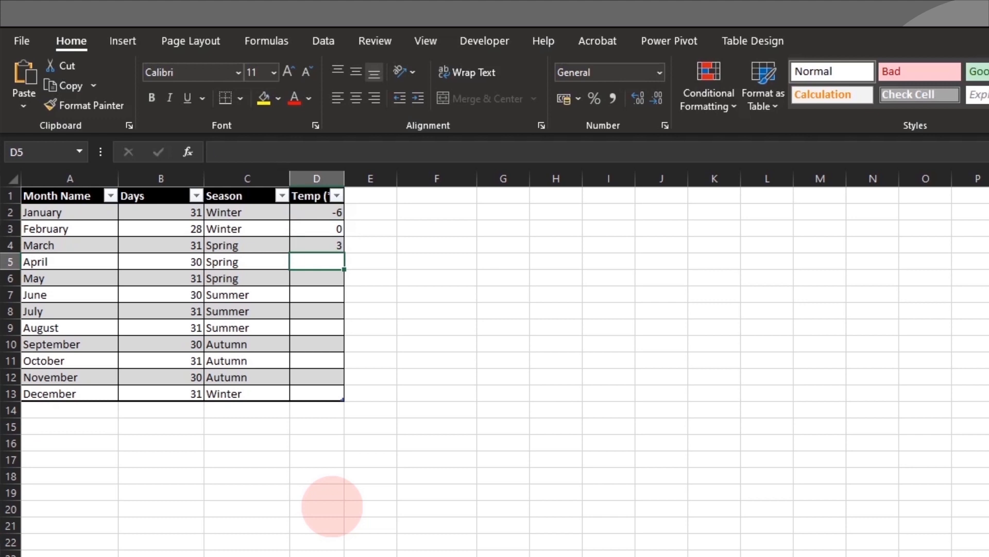
type("12")
key("Return")
type("18")
key("Return")
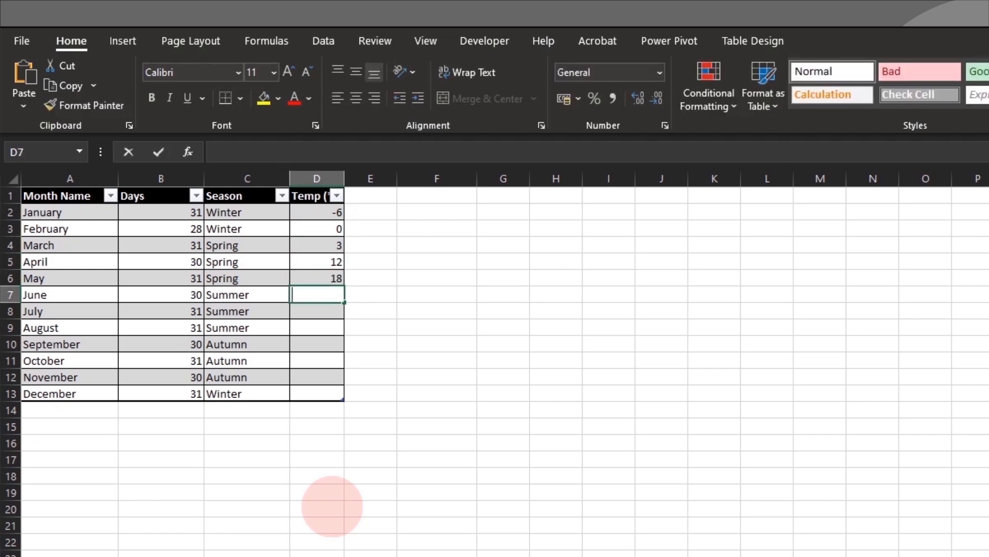
type("21")
key("Return")
- Enter July–December temperatures 27, 30, 24, 15, 9 and 0
type("27")
key("Return")
type("30")
key("Return")
type("24")
key("Return")
type("15")
key("Return")
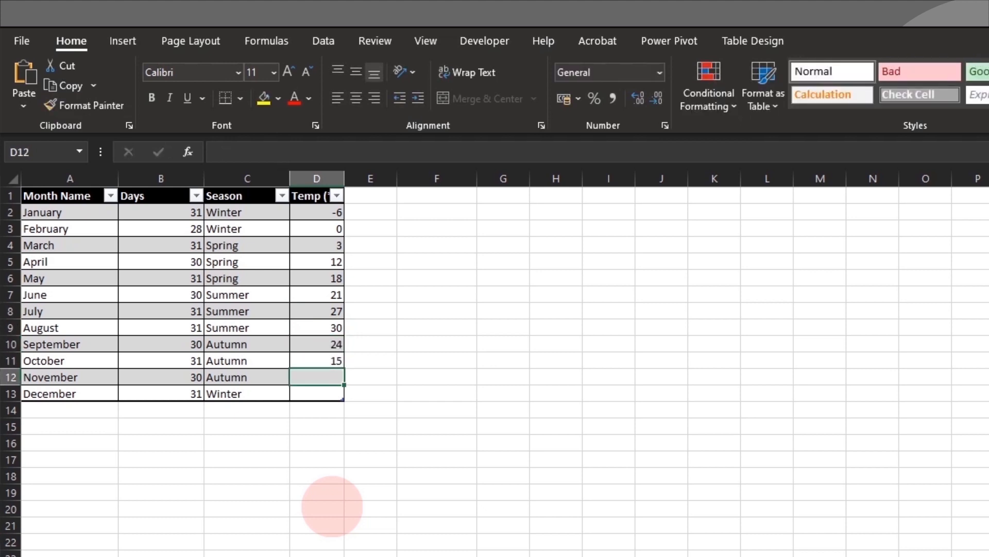
type("9")
key("Return")
type("0")
key("Up")
left_click(323, 40)
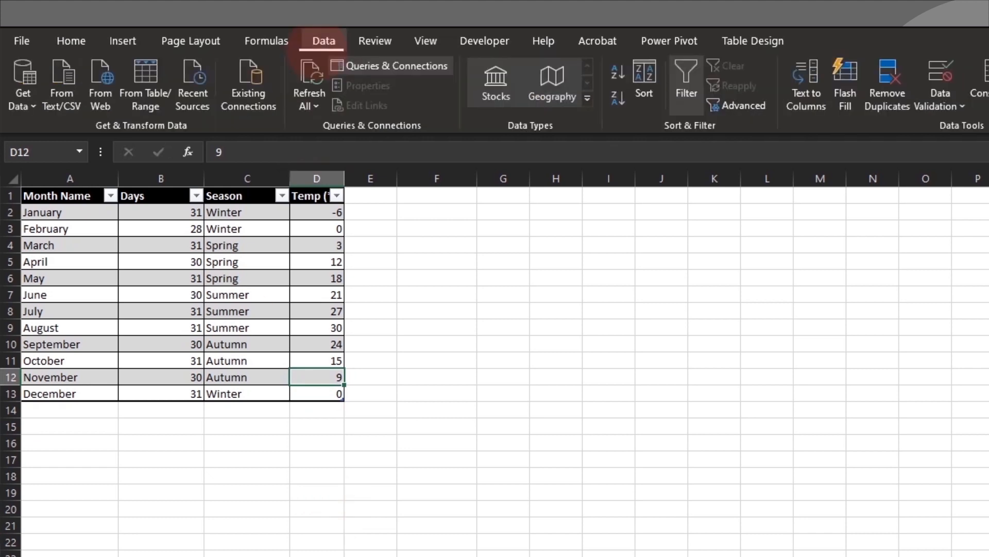
- In Power Query, set the tblMonths Temp (°C) column to Whole Number and load it back
left_click(384, 64)
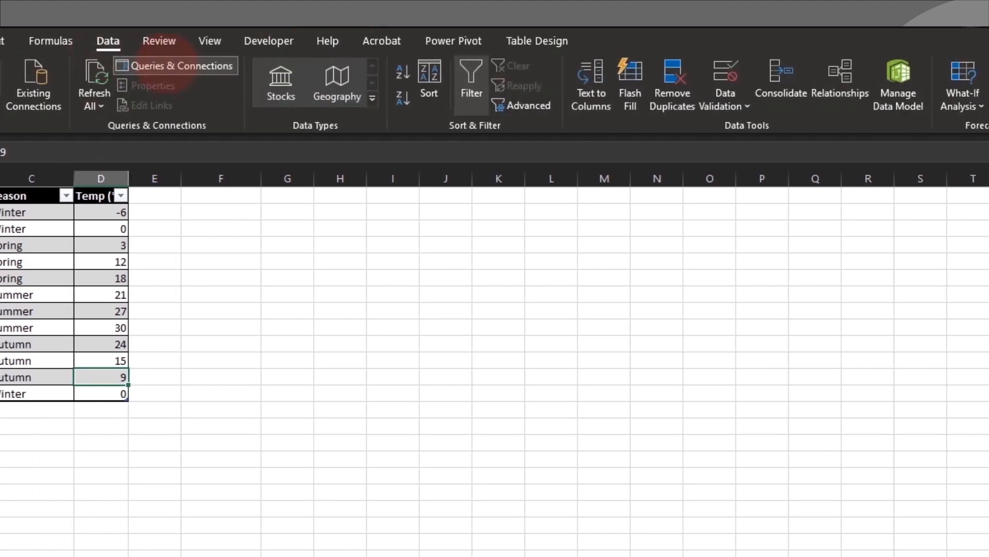
double_click(765, 275)
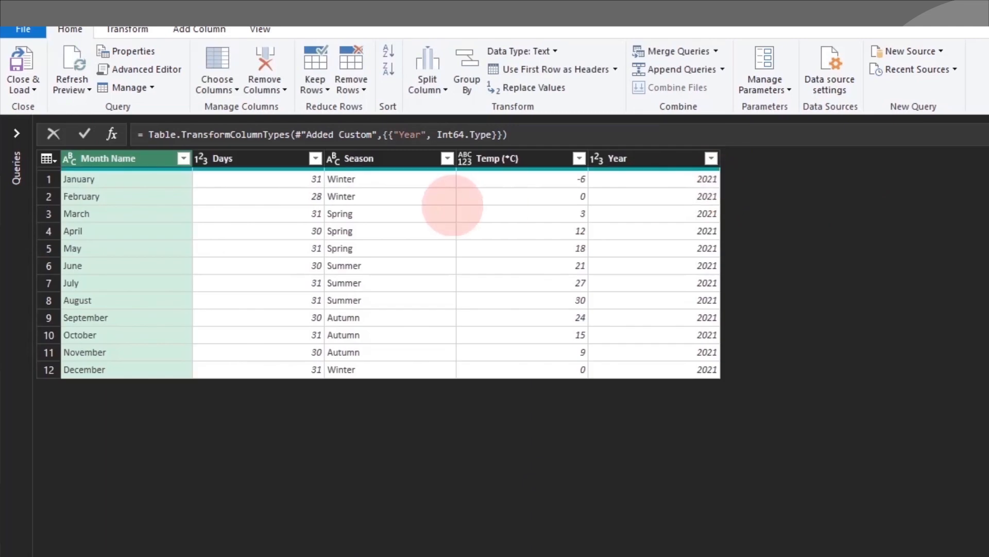
left_click(464, 158)
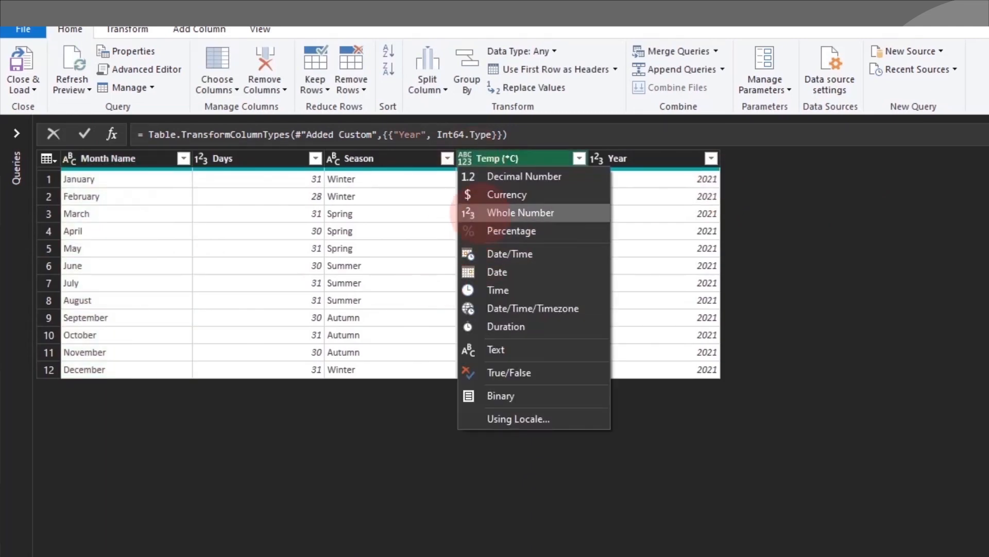
left_click(469, 213)
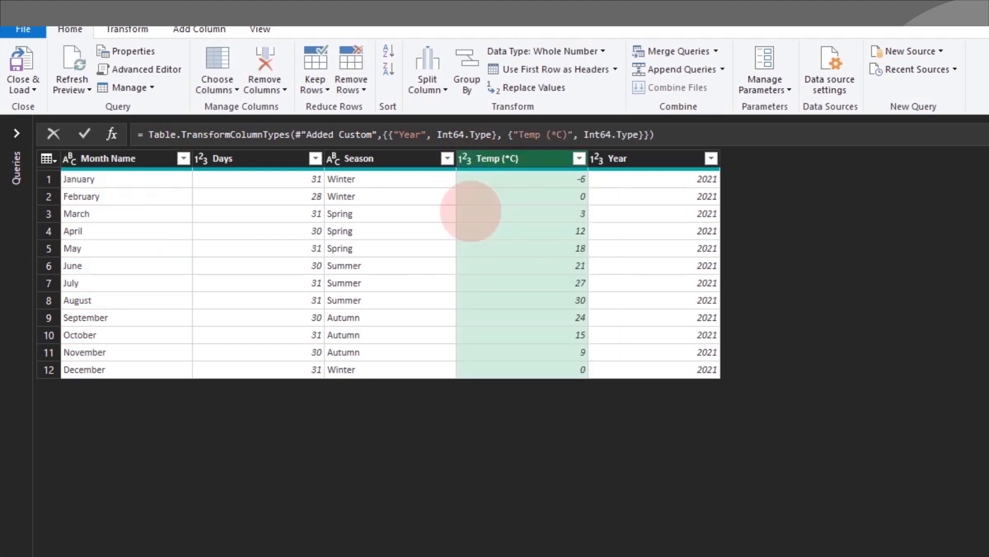
left_click(20, 85)
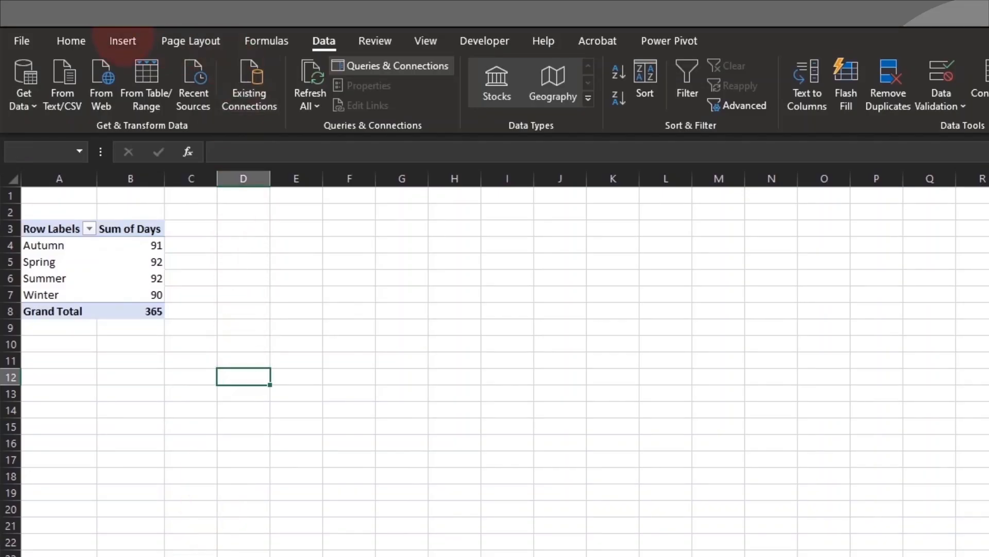
- Insert a Data Model PivotChart and position it to span roughly D3 to Q22
left_click(122, 40)
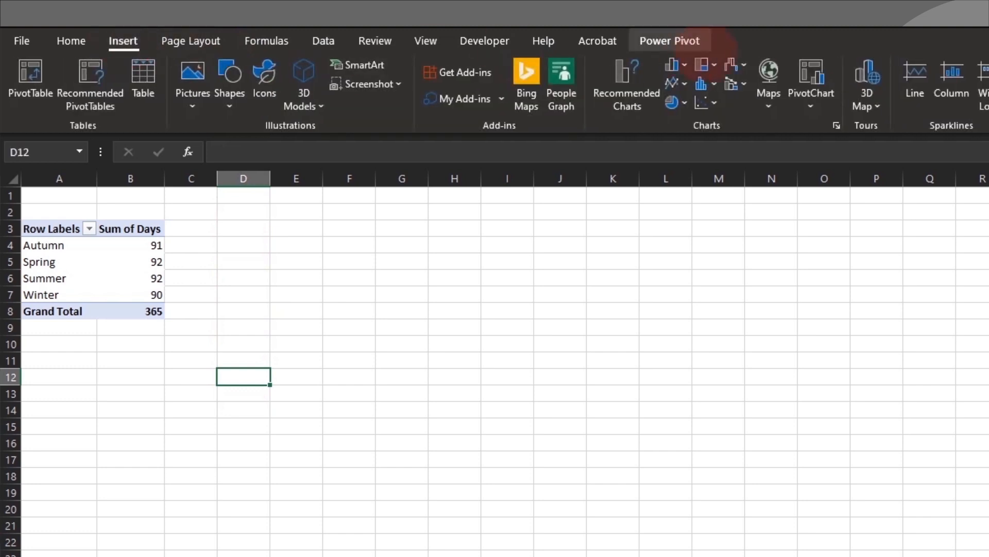
left_click(811, 101)
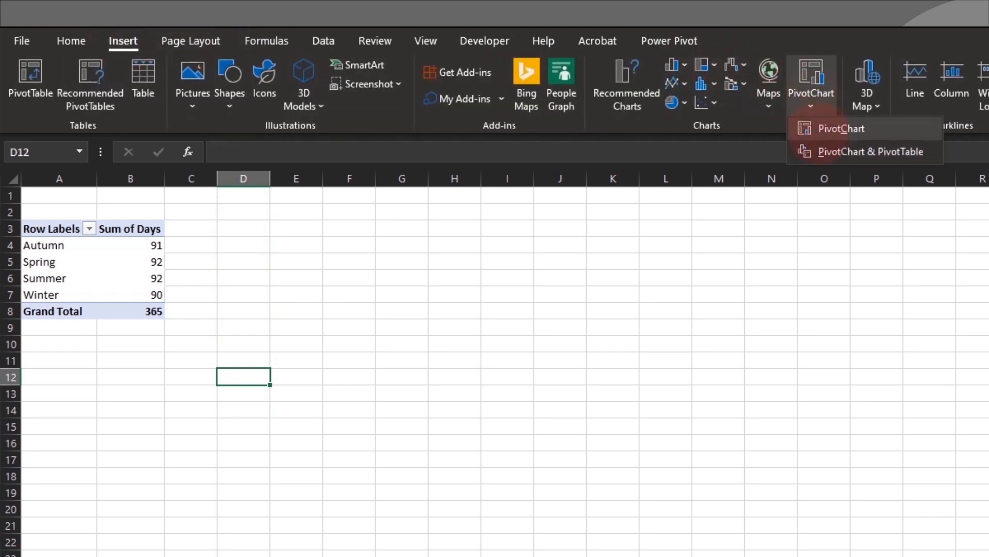
left_click(824, 128)
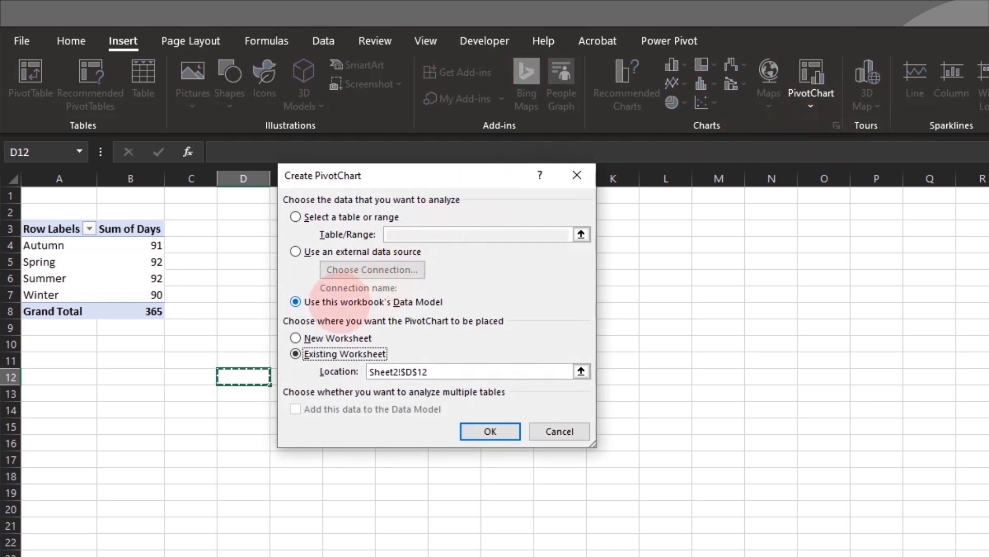
left_click(343, 301)
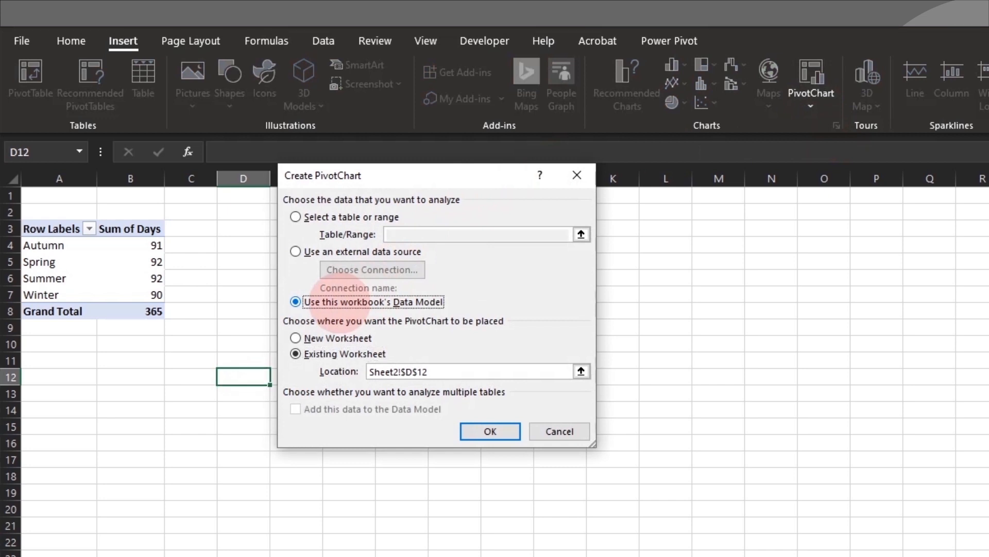
left_click(508, 432)
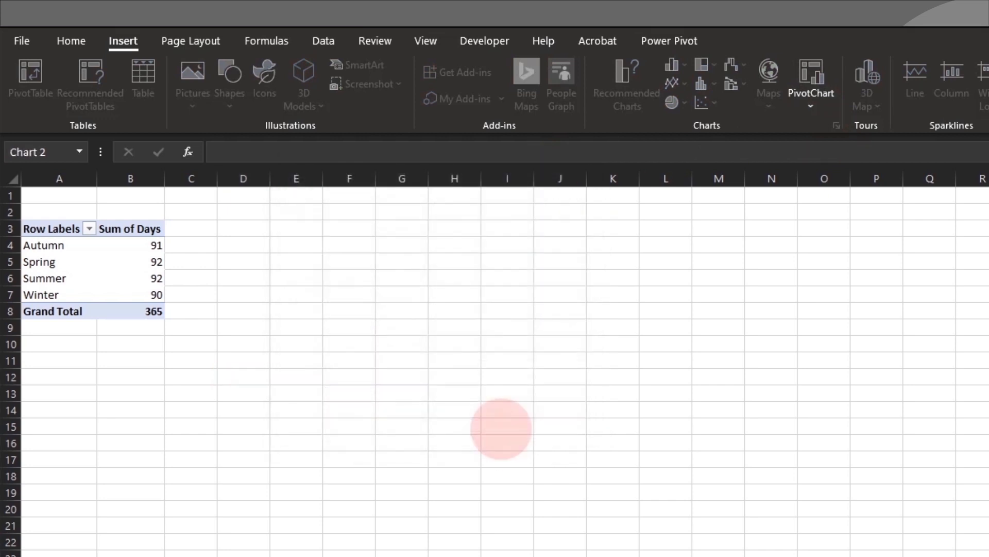
left_click_drag(727, 508, 495, 345)
left_click_drag(614, 457, 907, 555)
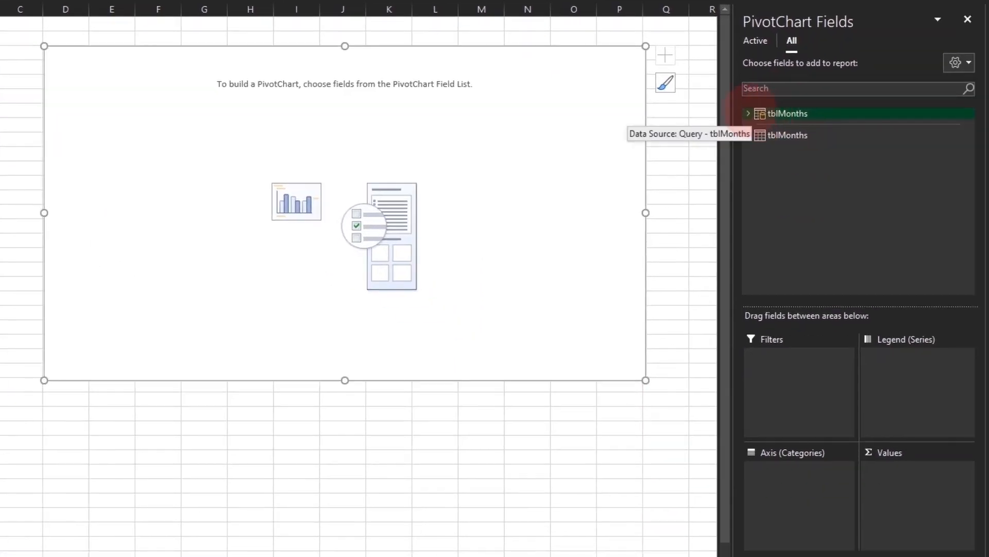
- Plot Temp (°C) as an Average named 'Avg Temp (°C)' and put Season on the axis
left_click(896, 261)
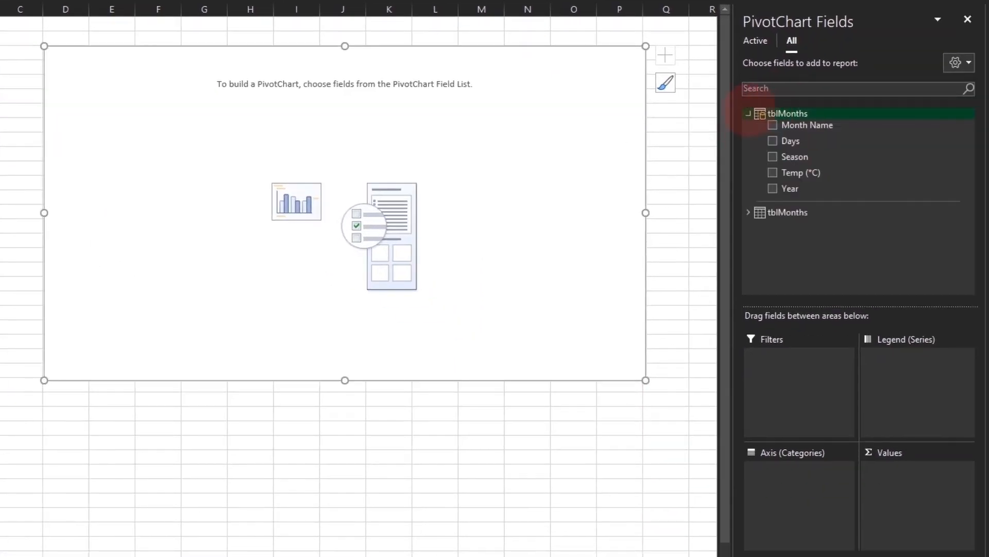
left_click(771, 173)
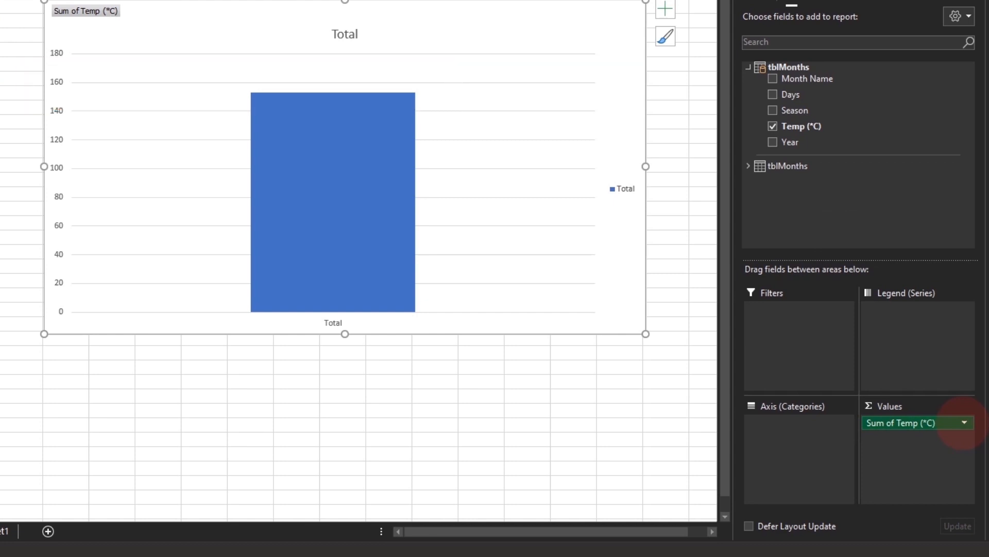
left_click(964, 422)
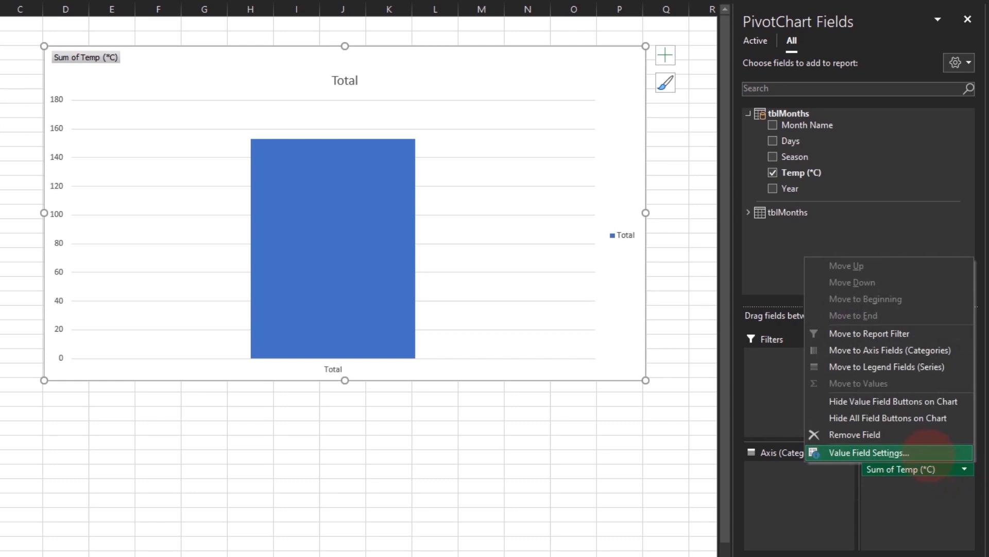
left_click(925, 453)
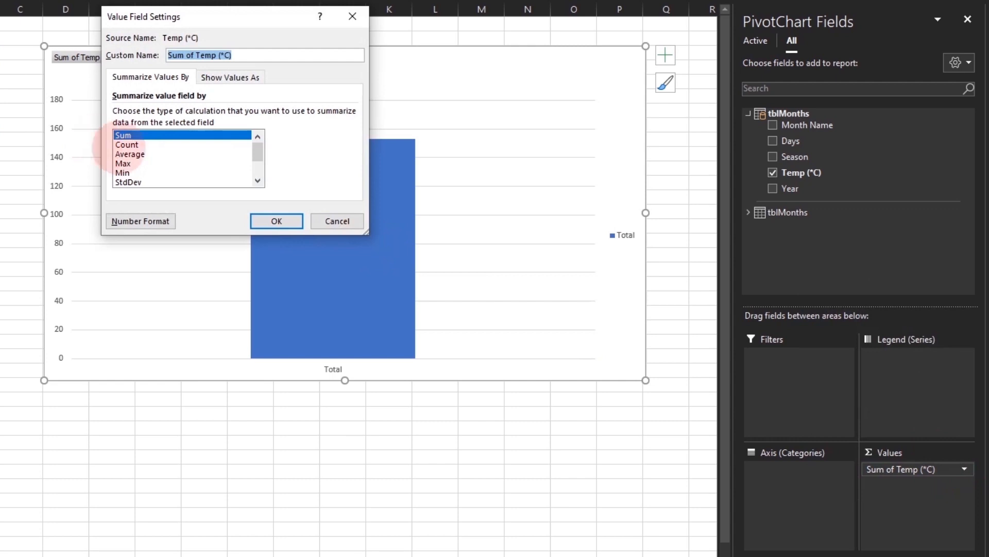
left_click(133, 154)
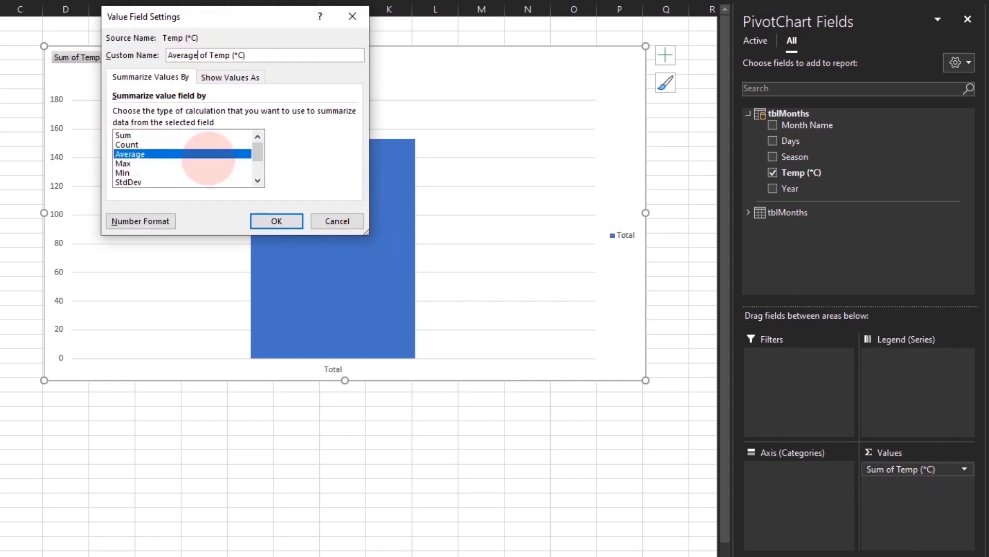
key("shift+Home")
type("Avg")
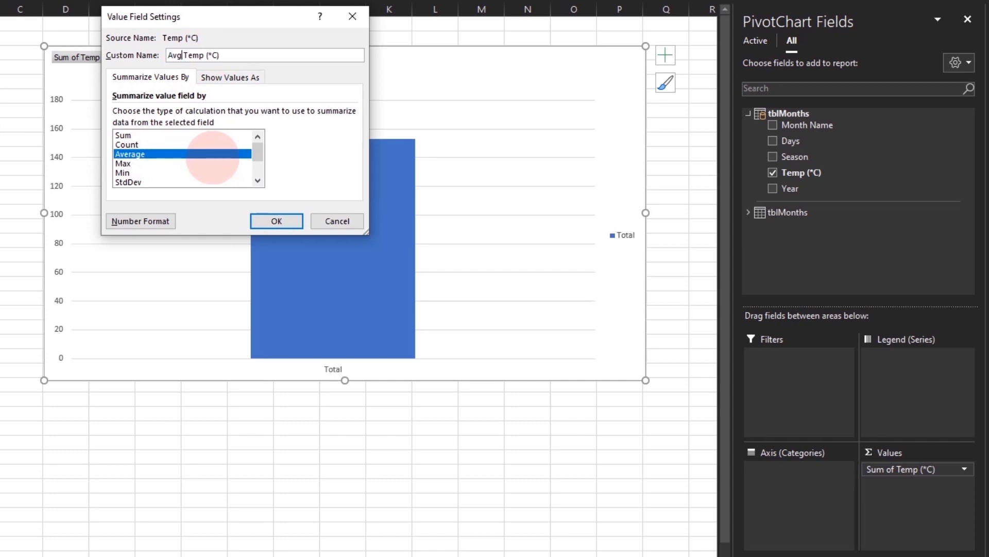
left_click(277, 221)
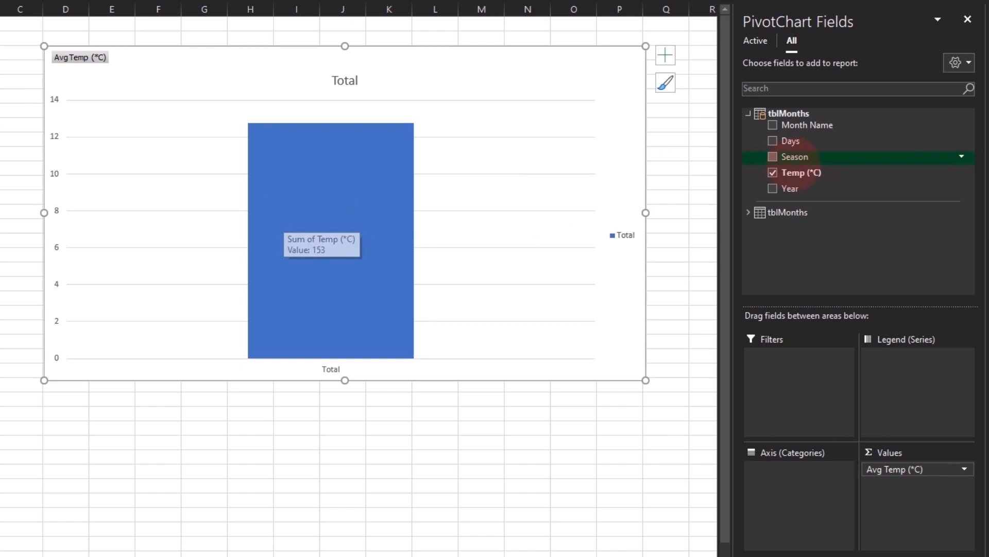
left_click_drag(799, 156, 803, 496)
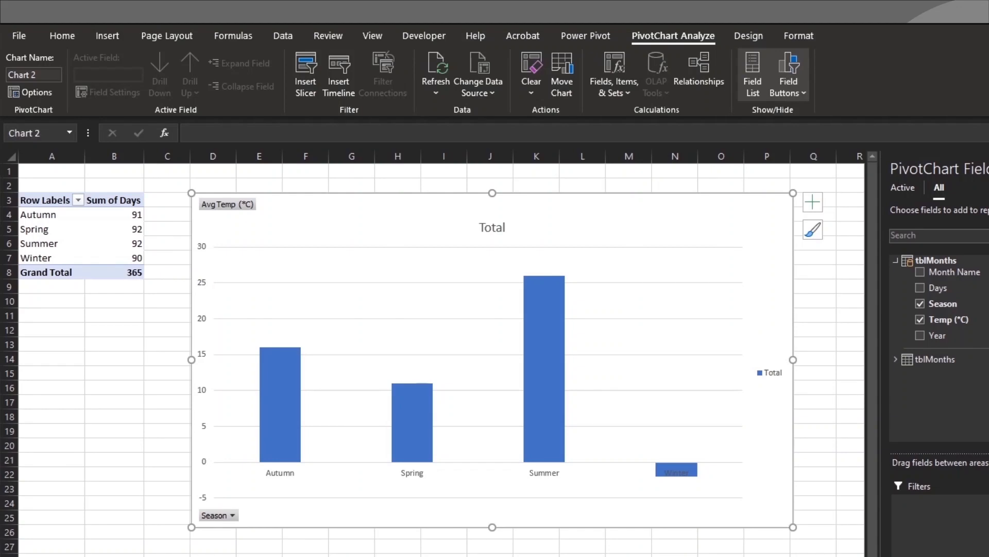
- Bring up the Design tab's style presets for the Avg Temp by Season chart
left_click(747, 36)
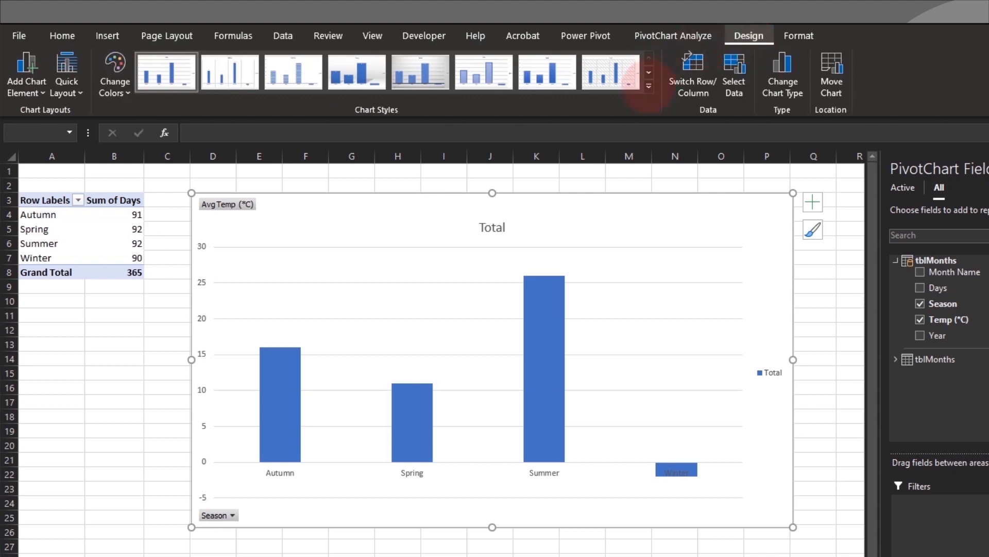
- Apply the dark Style 9 chart style and delete the chart's legend
left_click(640, 89)
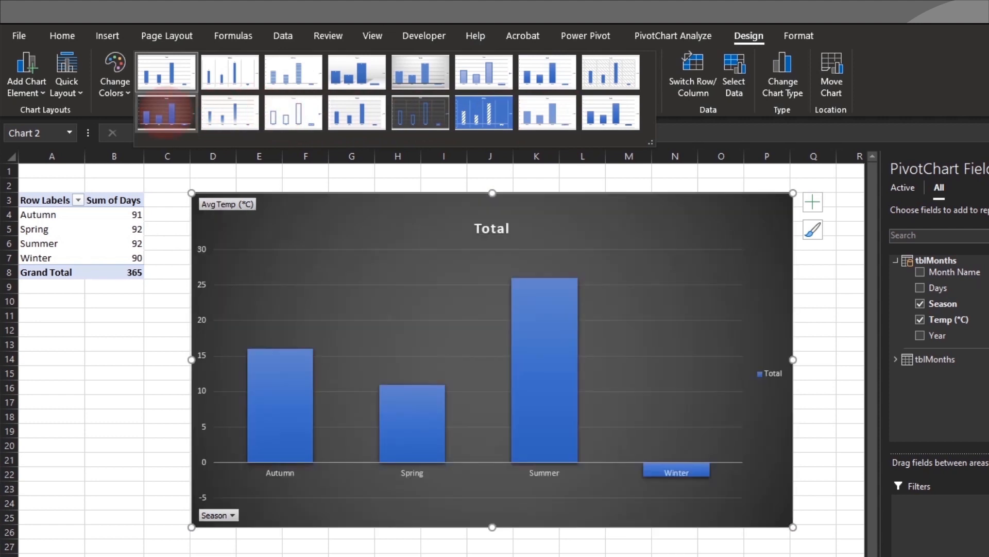
left_click(166, 111)
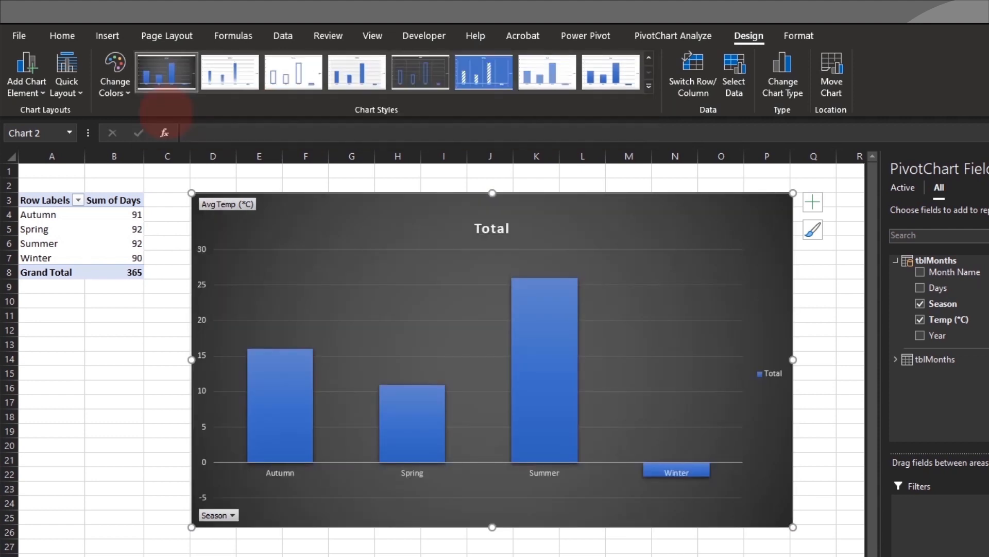
left_click(770, 372)
key("Delete")
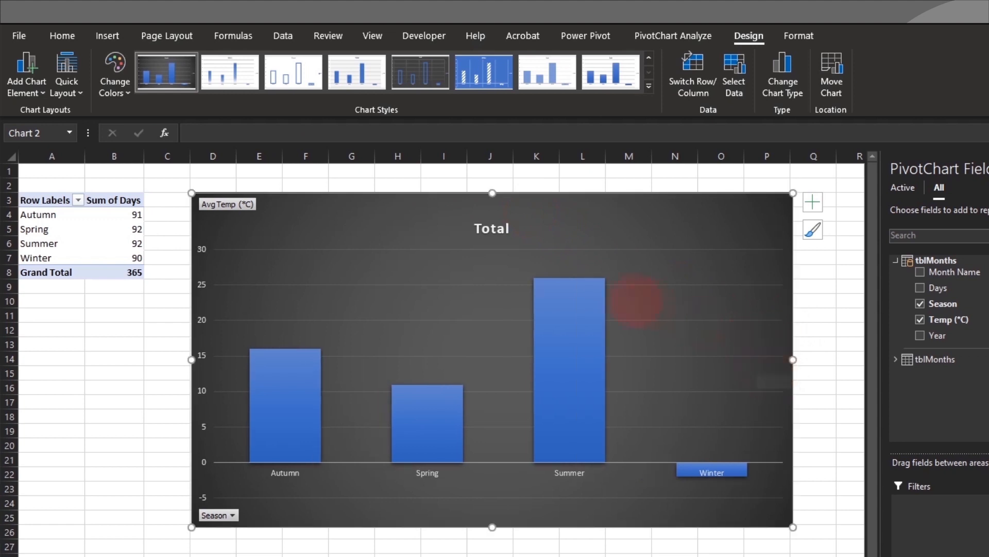
left_click(492, 228)
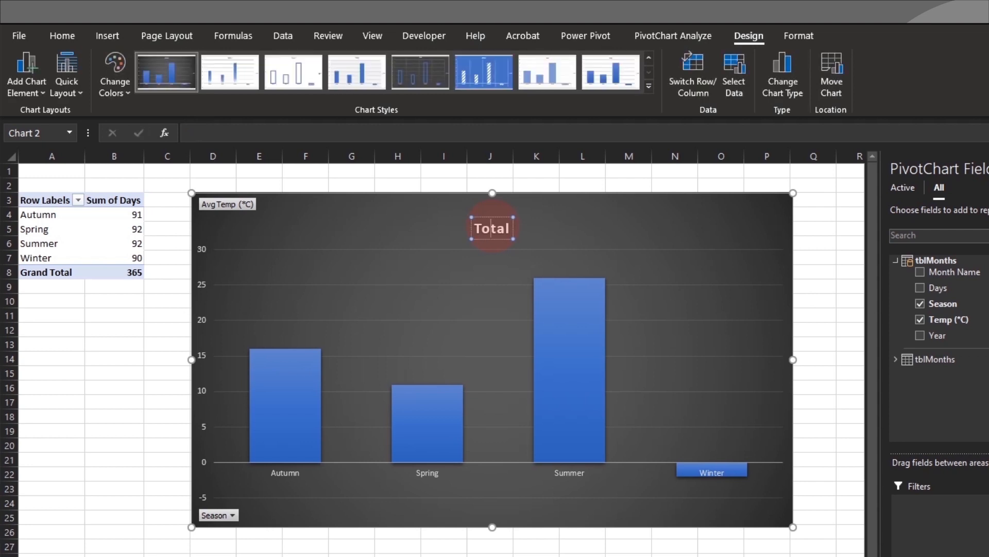
- Replace the 'Total' chart title with 'Average Temperature by Season'
double_click(492, 228)
type("Averag")
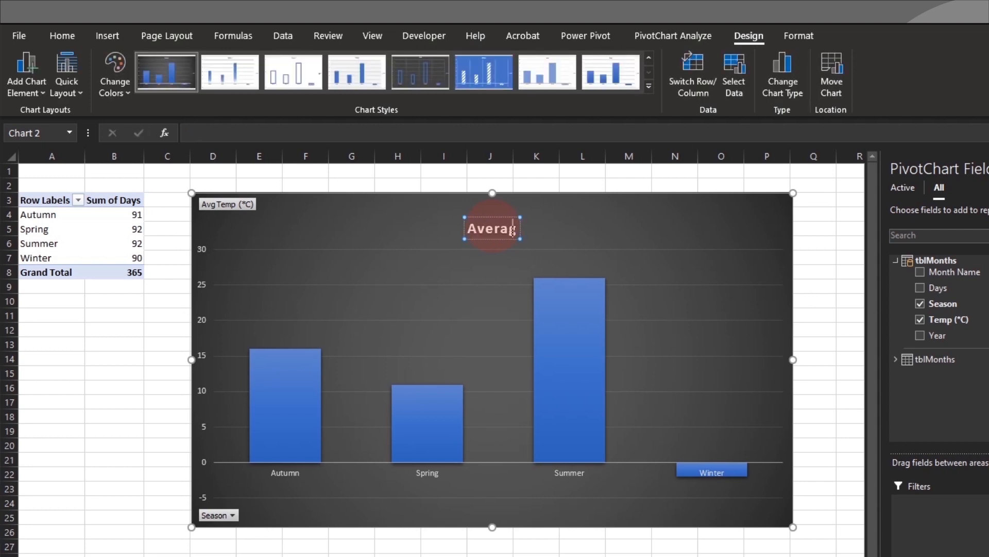
type("e Temperature by Season")
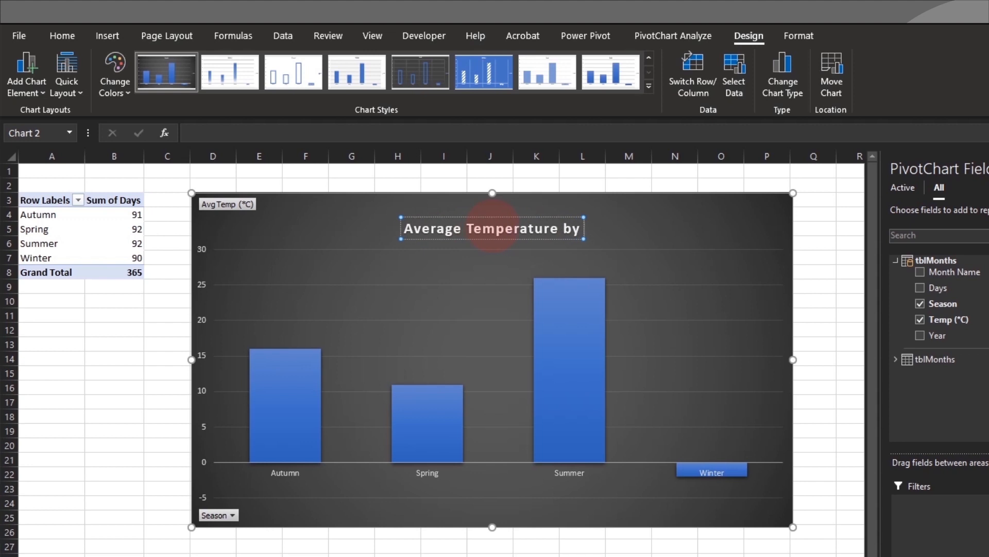
left_click(267, 217)
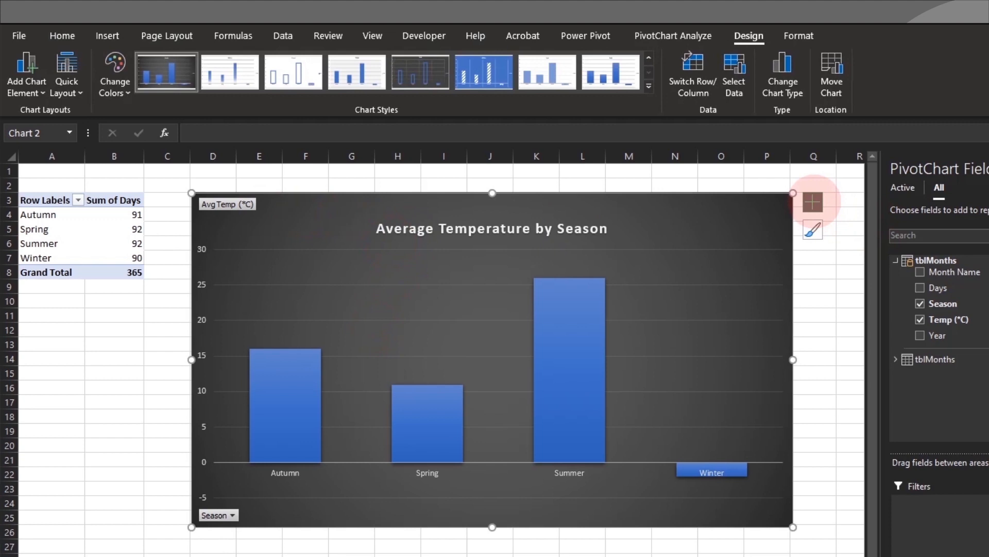
left_click(813, 202)
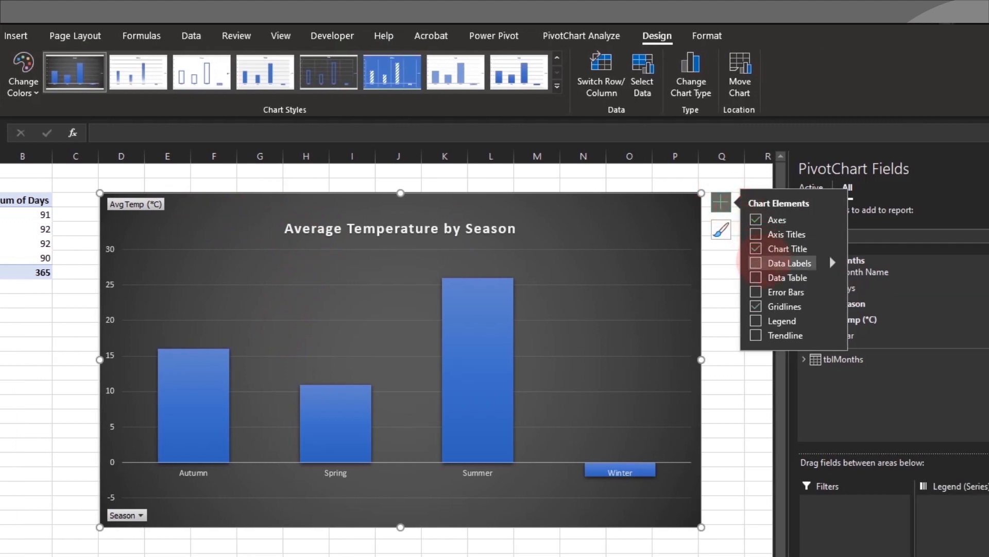
- Add data labels to the bars shown as Data Callouts
left_click(756, 262)
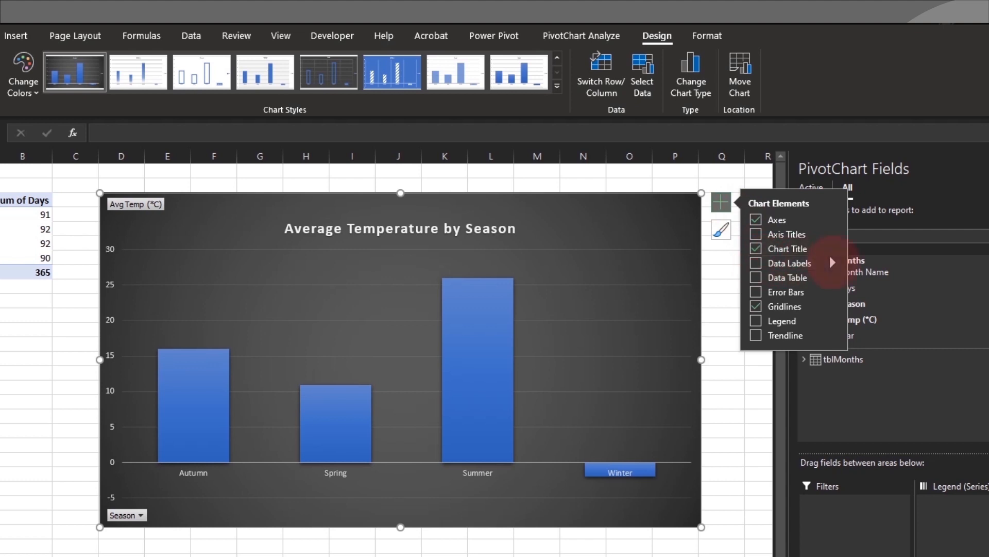
mouse_move(833, 262)
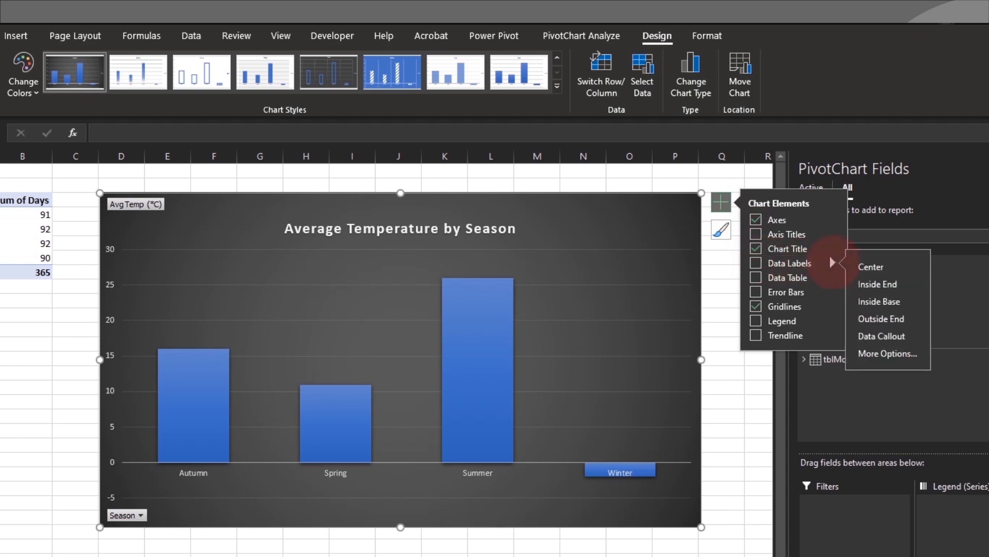
left_click(876, 334)
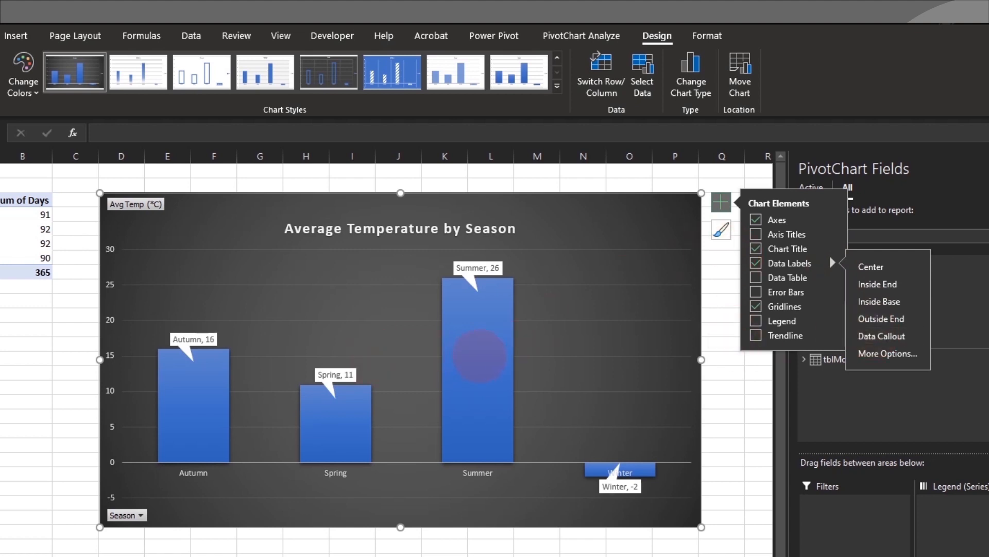
- Sort the season bars largest to smallest, from Summer down to Winter
left_click(479, 355)
right_click(480, 355)
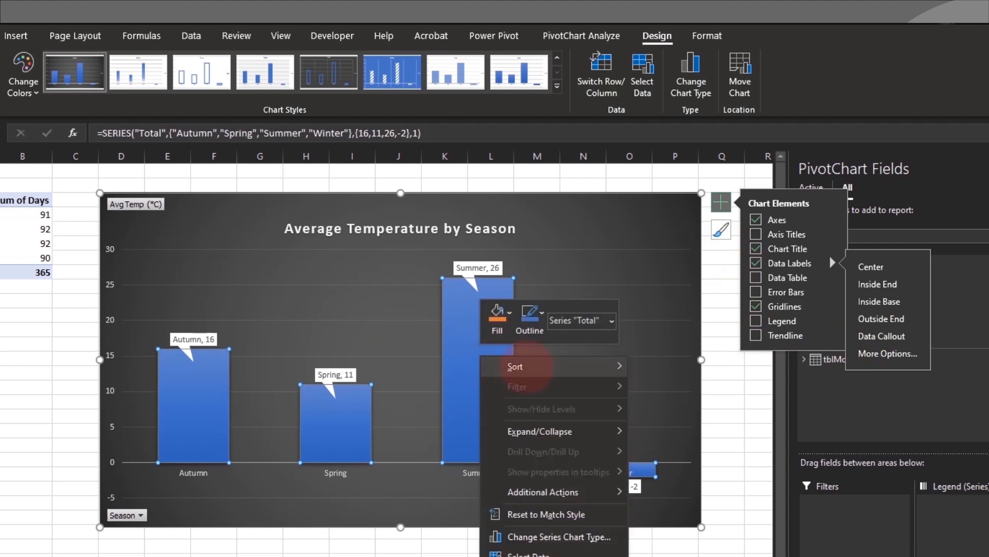
mouse_move(515, 365)
left_click(677, 388)
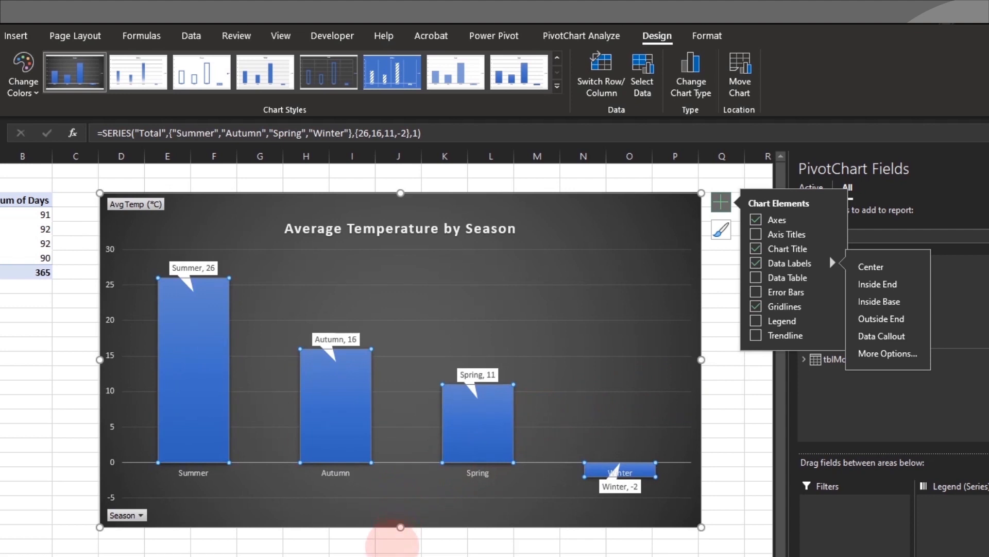
left_click(395, 545)
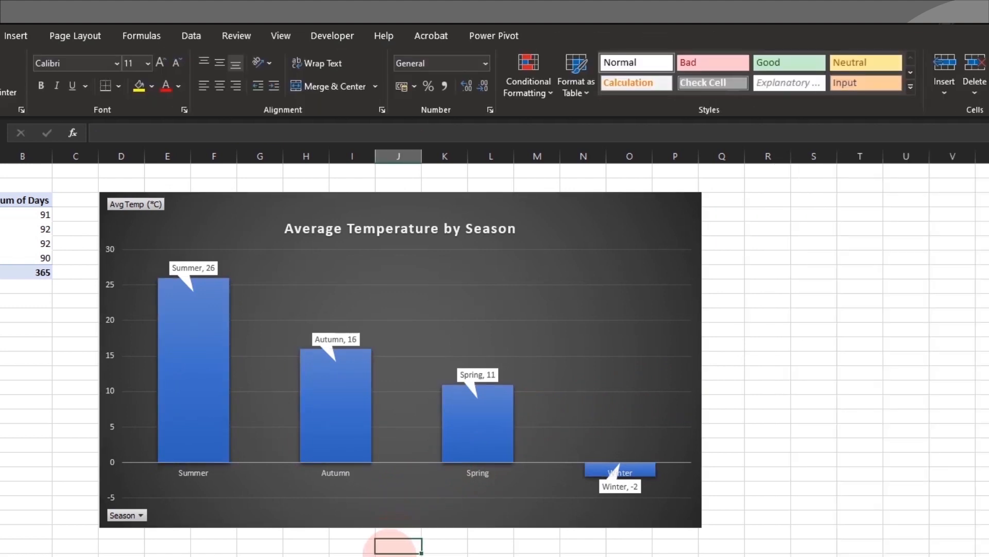